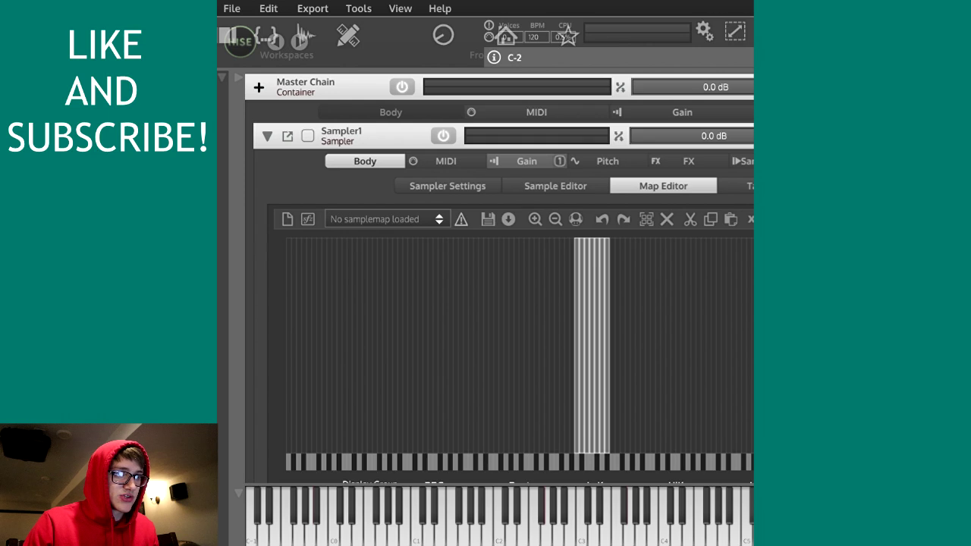
Try to place another dragged sample in the sample map, and undo the last sample placement.
{"action": "left_click_drag", "start_coordinate": [266, 238], "coordinate": [619, 325]}
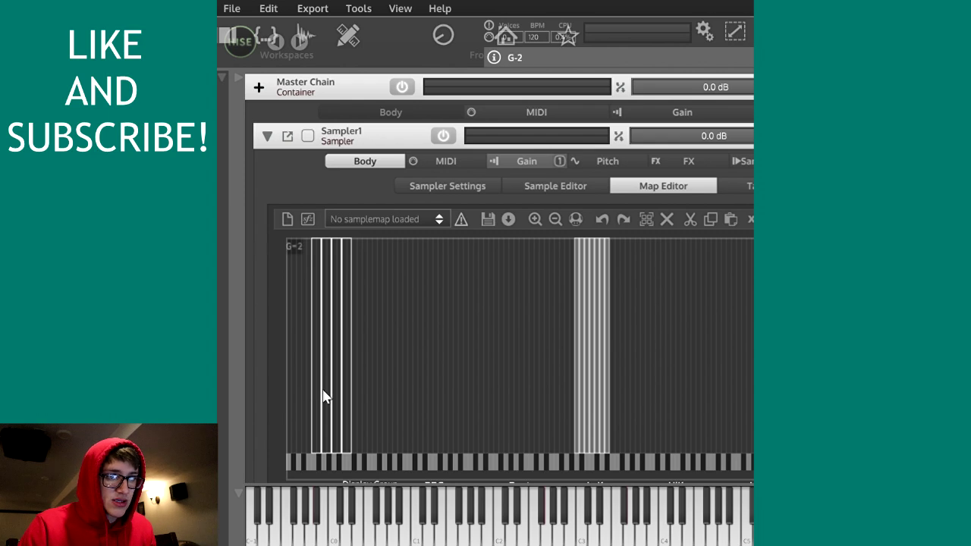
{"action": "left_click", "coordinate": [603, 220]}
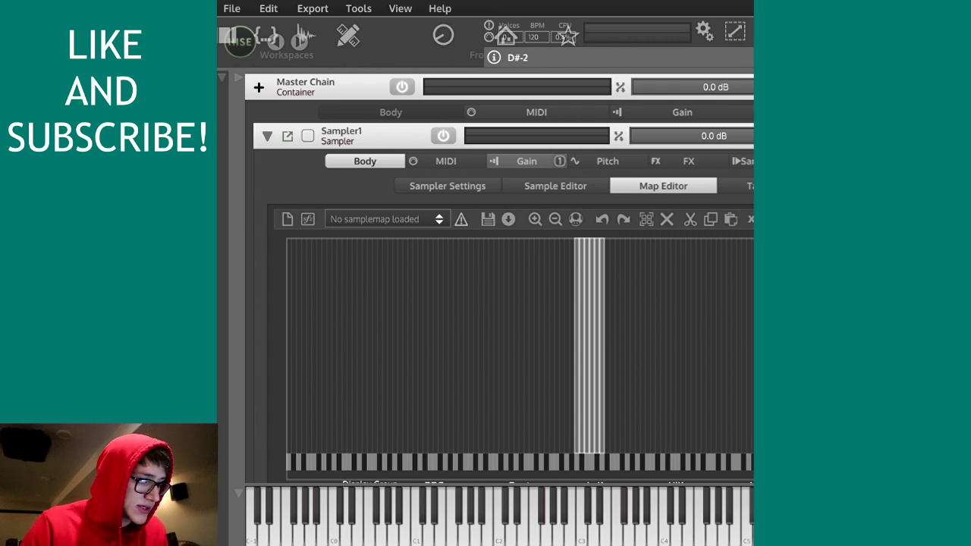
Play the on-screen keys from A2 up to D#3 to audition the mapped samples one by one.
{"action": "left_click", "coordinate": [594, 524]}
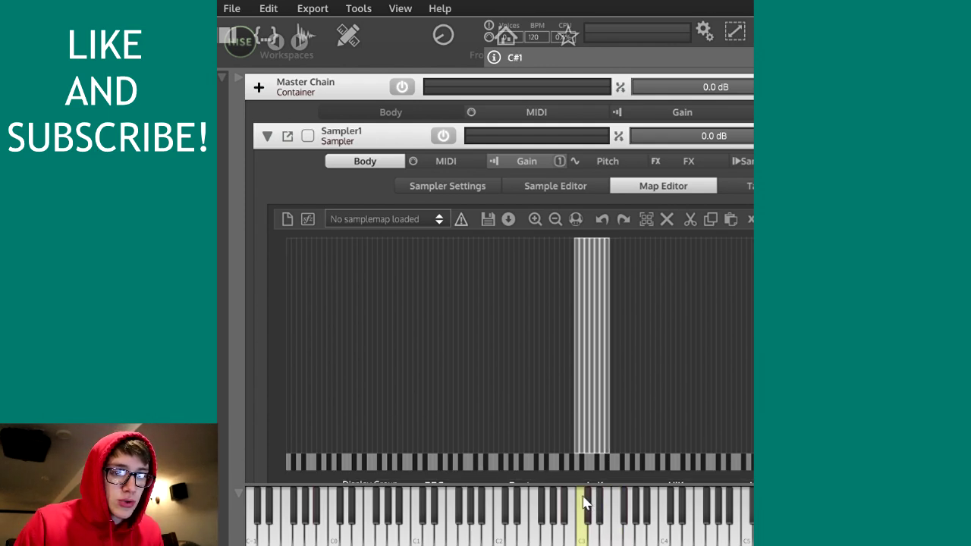
{"action": "left_click", "coordinate": [561, 519]}
{"action": "left_click", "coordinate": [570, 522]}
{"action": "left_click", "coordinate": [581, 524]}
{"action": "left_click", "coordinate": [589, 527]}
{"action": "left_click", "coordinate": [588, 522]}
{"action": "left_click", "coordinate": [596, 531]}
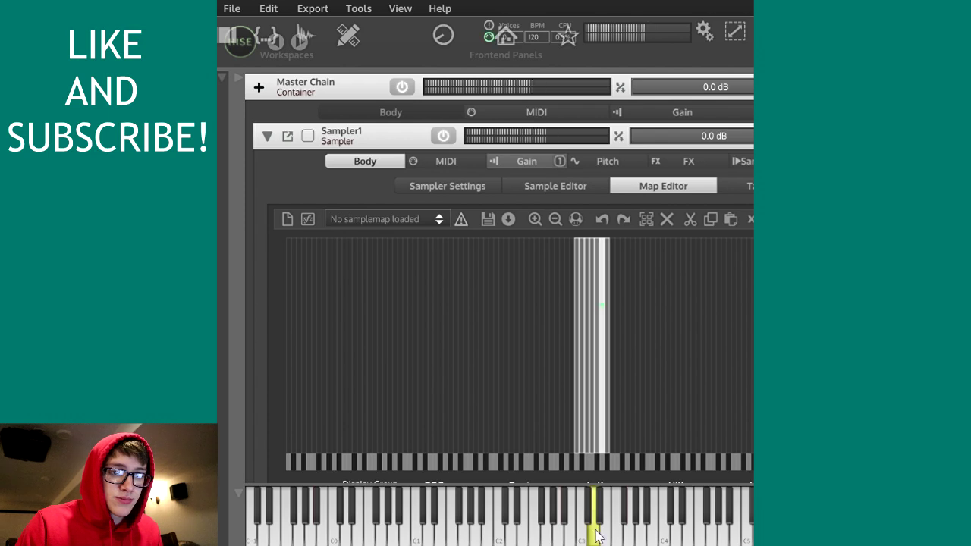
{"action": "left_click", "coordinate": [599, 522]}
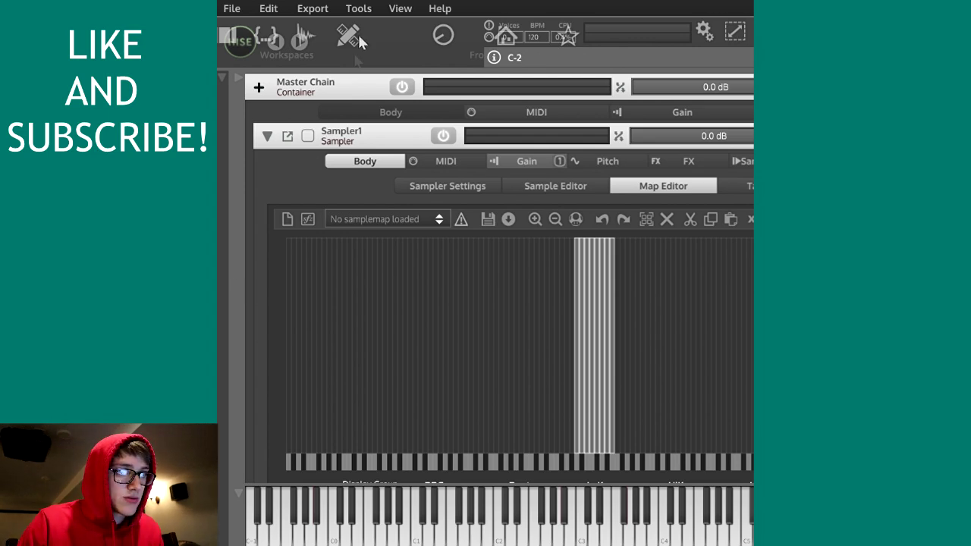
Add four more samples to the sample map, one each on F3, F#3, G3 and G#3.
{"action": "left_click_drag", "start_coordinate": [453, 318], "coordinate": [619, 351]}
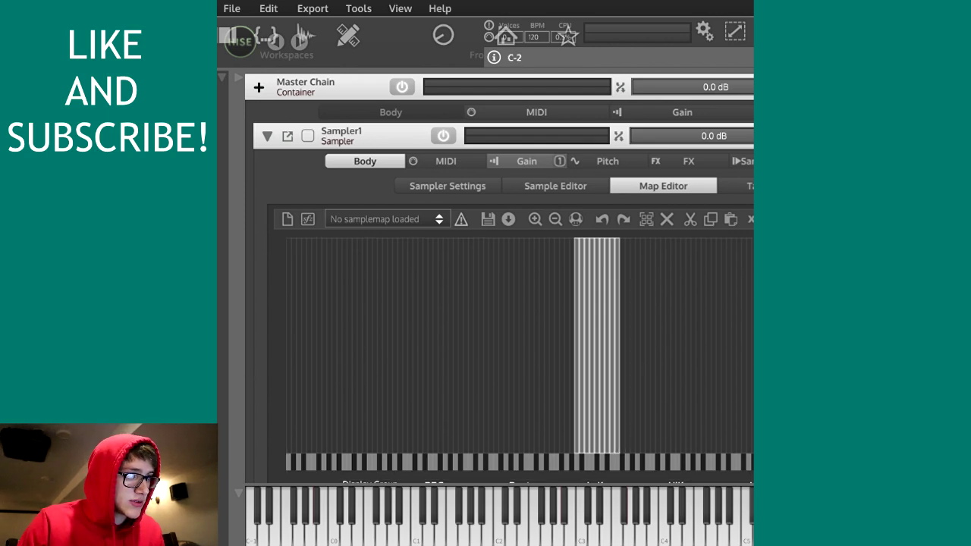
{"action": "left_click_drag", "start_coordinate": [576, 362], "coordinate": [622, 364]}
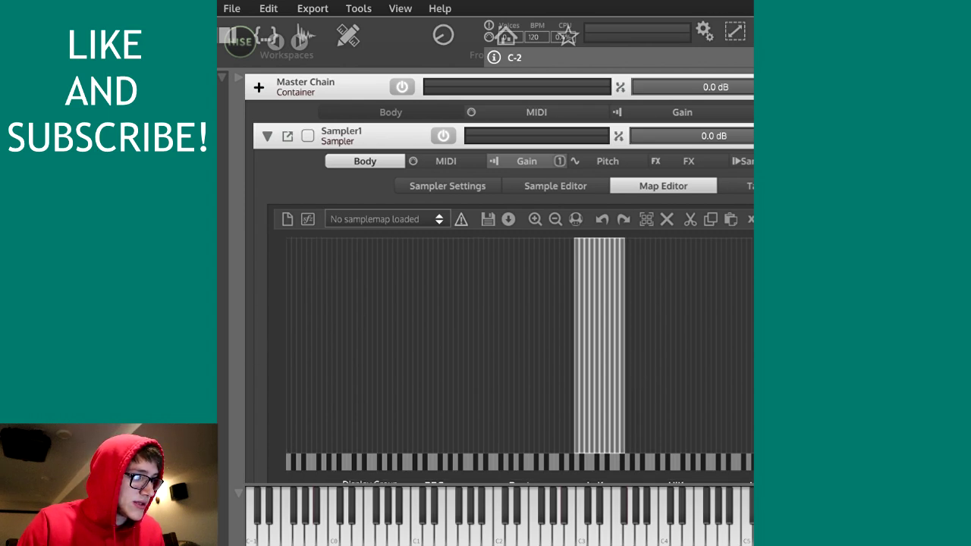
{"action": "left_click_drag", "start_coordinate": [440, 379], "coordinate": [629, 397]}
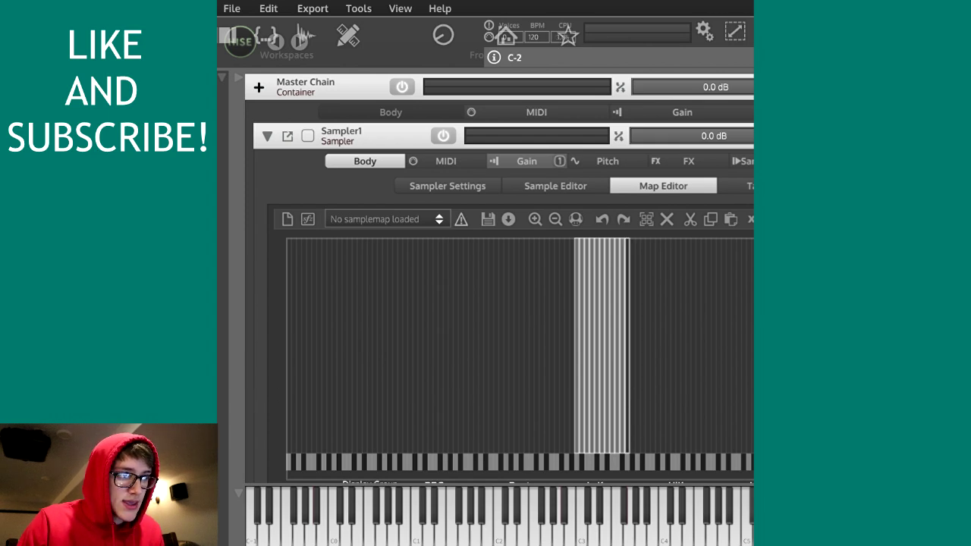
{"action": "left_click_drag", "start_coordinate": [242, 323], "coordinate": [635, 382]}
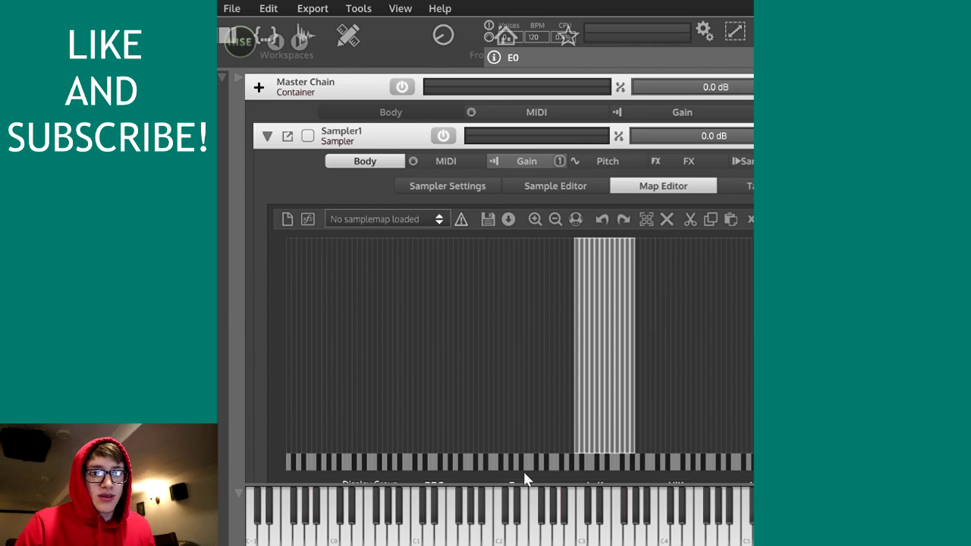
Play keys inside the mapped A2 to G#3 range and far below and above it to check which ones sound.
{"action": "left_click", "coordinate": [639, 515]}
{"action": "left_click", "coordinate": [617, 516]}
{"action": "left_click", "coordinate": [583, 524]}
{"action": "left_click", "coordinate": [558, 505]}
{"action": "left_click", "coordinate": [632, 531]}
{"action": "left_click", "coordinate": [655, 539]}
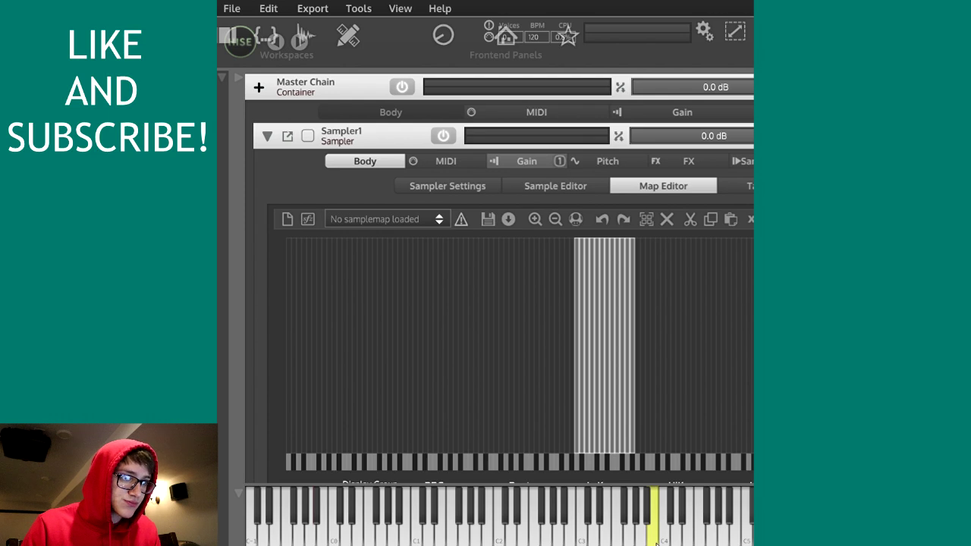
{"action": "left_click", "coordinate": [617, 531]}
{"action": "left_click", "coordinate": [586, 532]}
{"action": "left_click", "coordinate": [451, 531]}
{"action": "left_click", "coordinate": [406, 531]}
{"action": "left_click", "coordinate": [290, 531]}
{"action": "left_click", "coordinate": [269, 535]}
{"action": "left_click", "coordinate": [471, 539]}
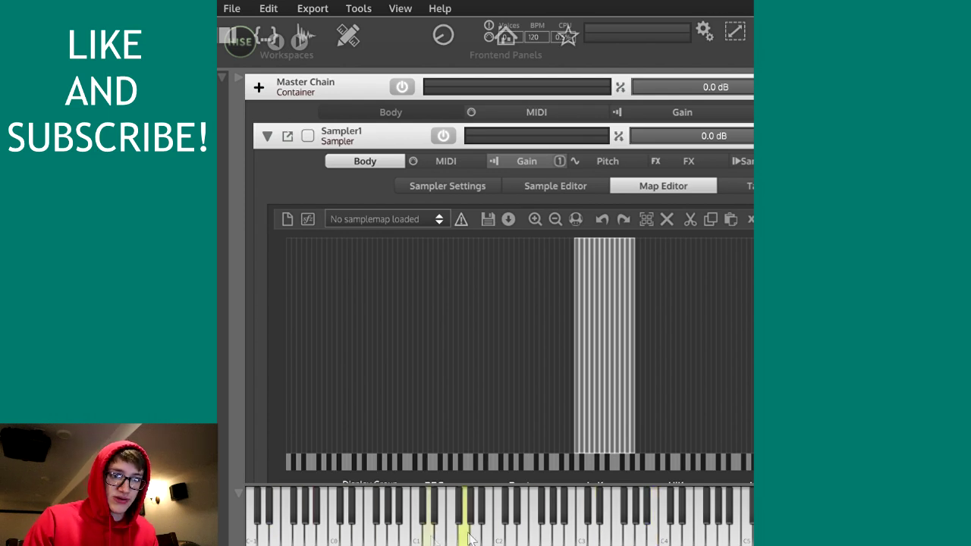
Play repeatedly back and forth between A2 and A3 to check both ends of the mapped octave.
{"action": "left_click", "coordinate": [657, 535]}
{"action": "left_click", "coordinate": [641, 508]}
{"action": "left_click", "coordinate": [629, 535]}
{"action": "left_click", "coordinate": [541, 536]}
{"action": "left_click", "coordinate": [641, 535]}
{"action": "left_click", "coordinate": [629, 535]}
{"action": "left_click", "coordinate": [641, 504]}
{"action": "left_click", "coordinate": [583, 535]}
{"action": "left_click", "coordinate": [558, 535]}
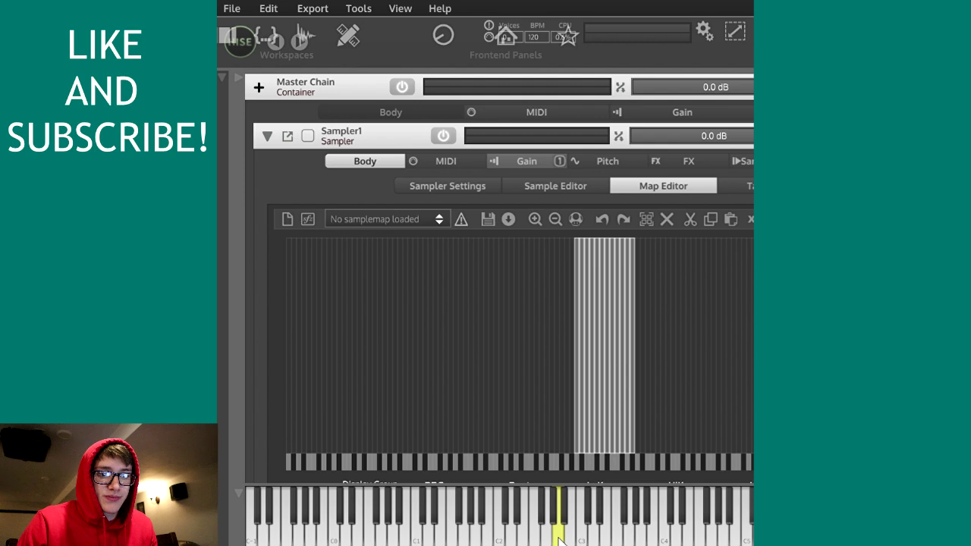
{"action": "left_click", "coordinate": [609, 535]}
{"action": "left_click", "coordinate": [642, 535]}
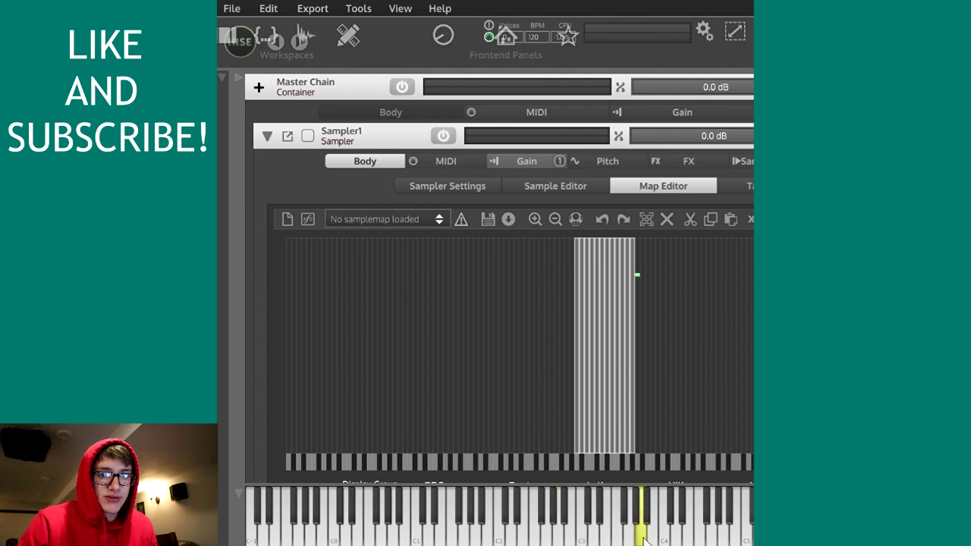
{"action": "left_click", "coordinate": [572, 535]}
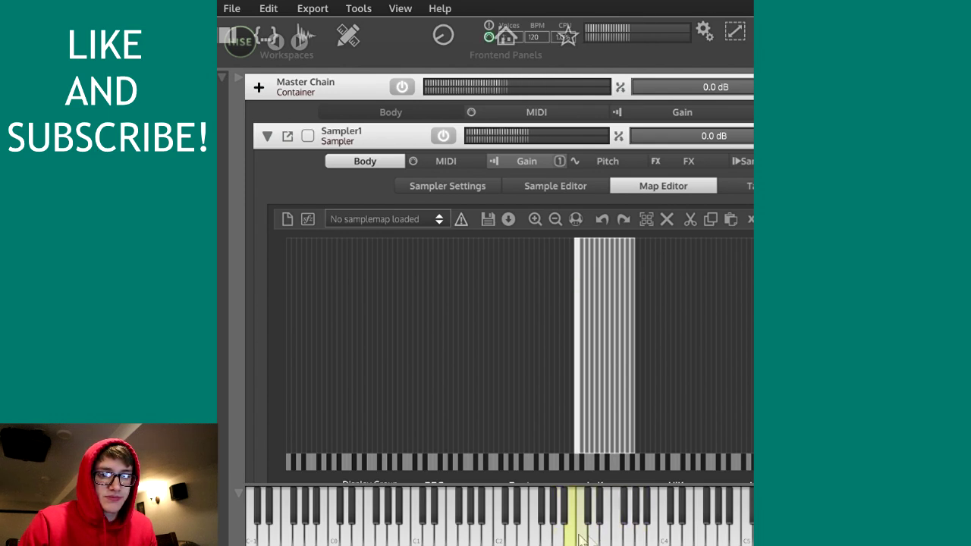
{"action": "left_click", "coordinate": [628, 535]}
{"action": "left_click", "coordinate": [641, 535]}
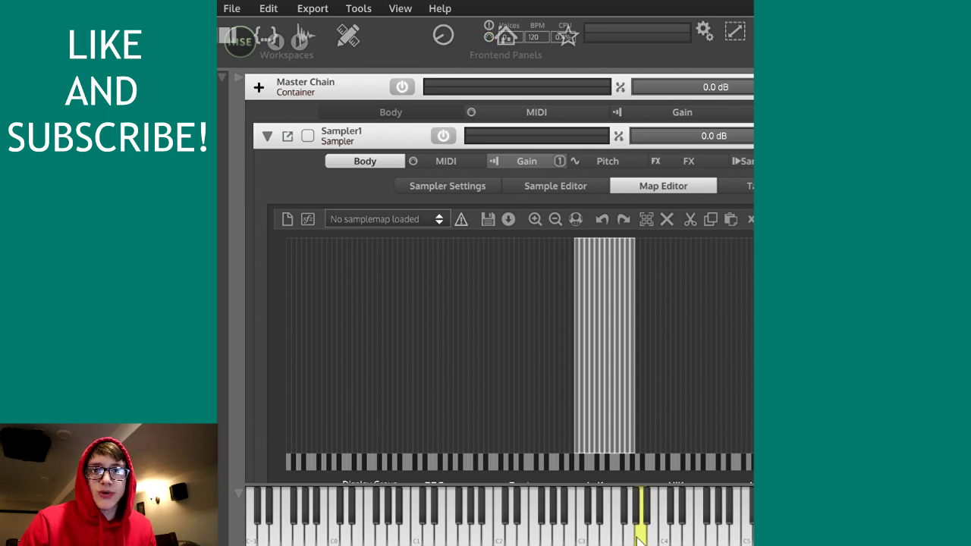
{"action": "left_click", "coordinate": [613, 535]}
{"action": "left_click", "coordinate": [584, 535]}
{"action": "left_click", "coordinate": [562, 538]}
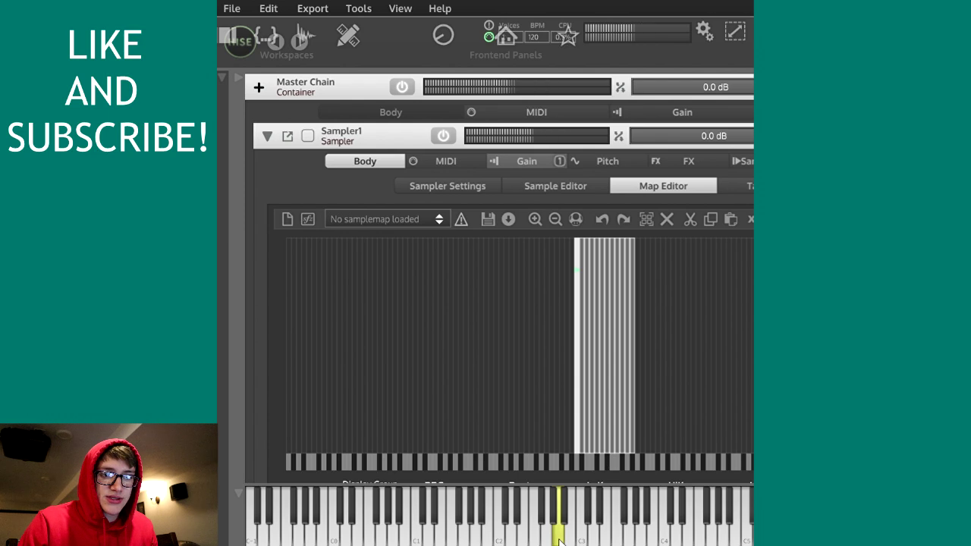
{"action": "left_click", "coordinate": [585, 535]}
{"action": "left_click", "coordinate": [641, 537]}
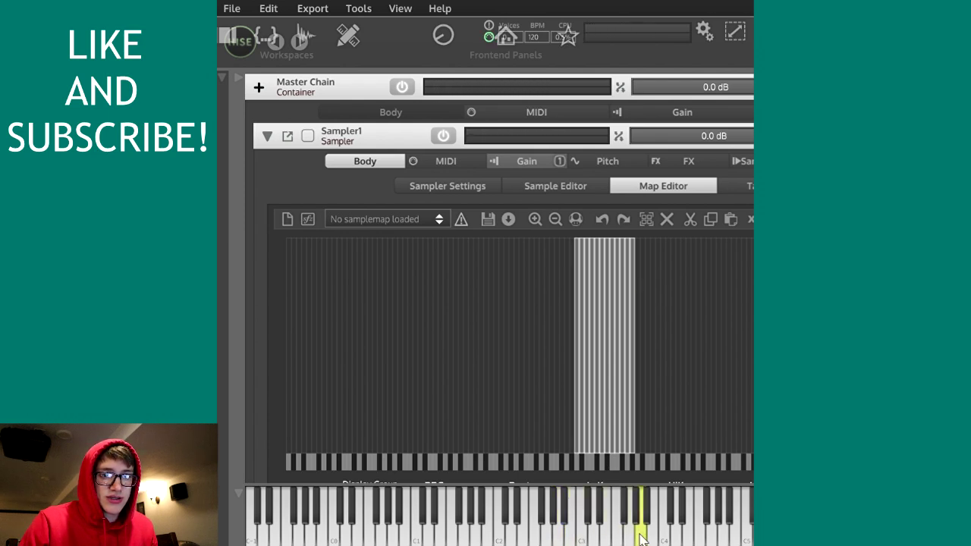
{"action": "left_click", "coordinate": [592, 535]}
{"action": "left_click", "coordinate": [559, 538]}
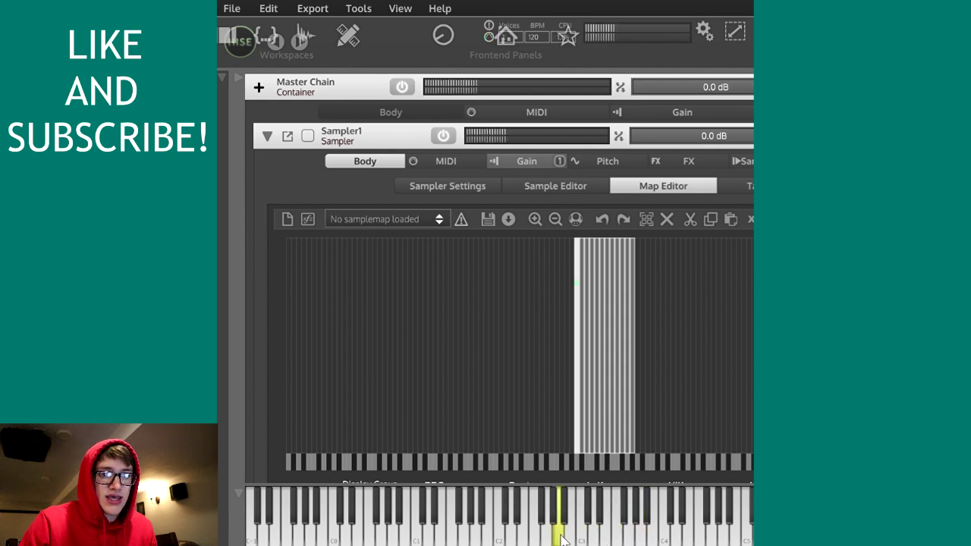
{"action": "left_click", "coordinate": [584, 534]}
{"action": "left_click", "coordinate": [639, 537]}
{"action": "left_click", "coordinate": [590, 535]}
{"action": "left_click", "coordinate": [559, 537]}
{"action": "left_click", "coordinate": [611, 535]}
{"action": "left_click", "coordinate": [641, 537]}
{"action": "left_click", "coordinate": [584, 535]}
{"action": "left_click", "coordinate": [559, 537]}
{"action": "left_click", "coordinate": [615, 533]}
{"action": "left_click", "coordinate": [641, 537]}
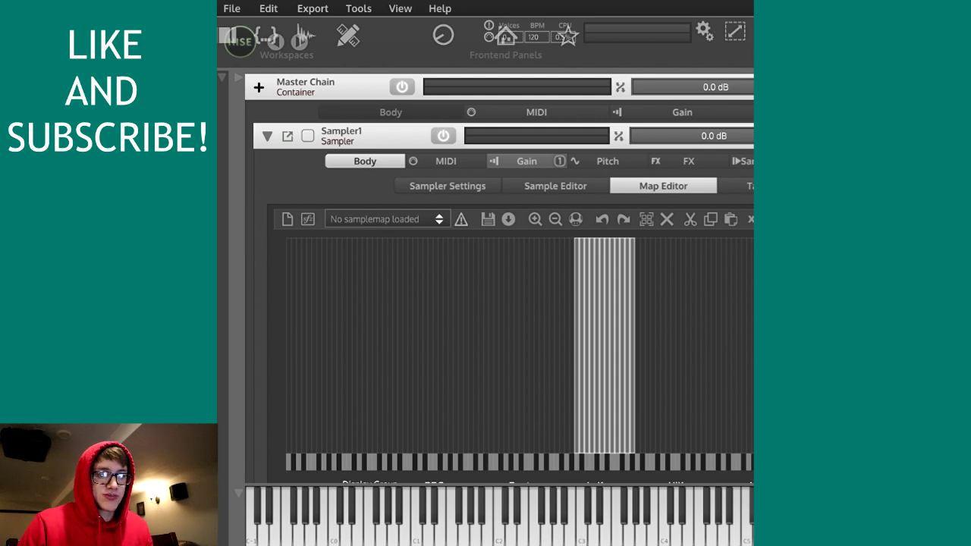
Play across the unmapped octave starting at C1, and compare it with keys between A2 and A3.
{"action": "left_click", "coordinate": [416, 531]}
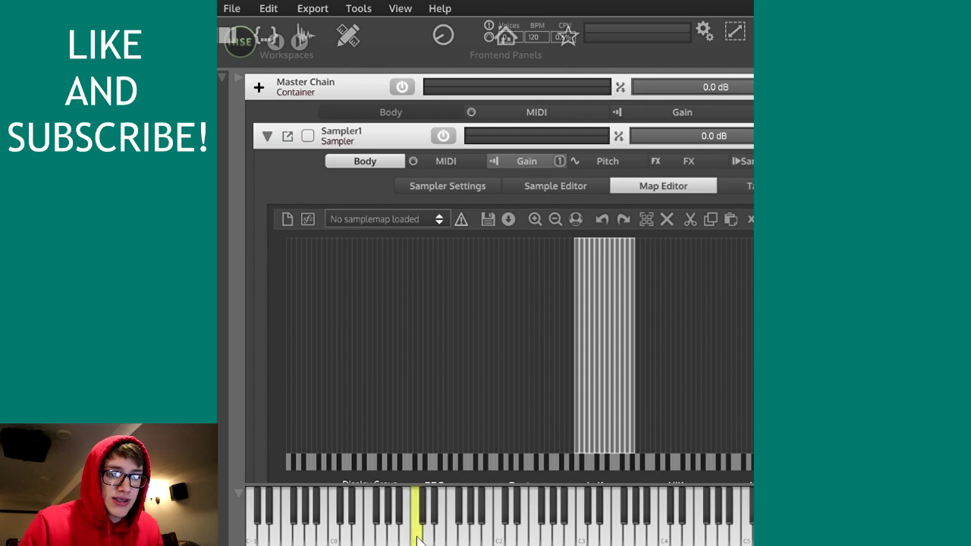
{"action": "left_click_drag", "start_coordinate": [417, 539], "coordinate": [492, 537]}
{"action": "left_click_drag", "start_coordinate": [573, 530], "coordinate": [563, 535]}
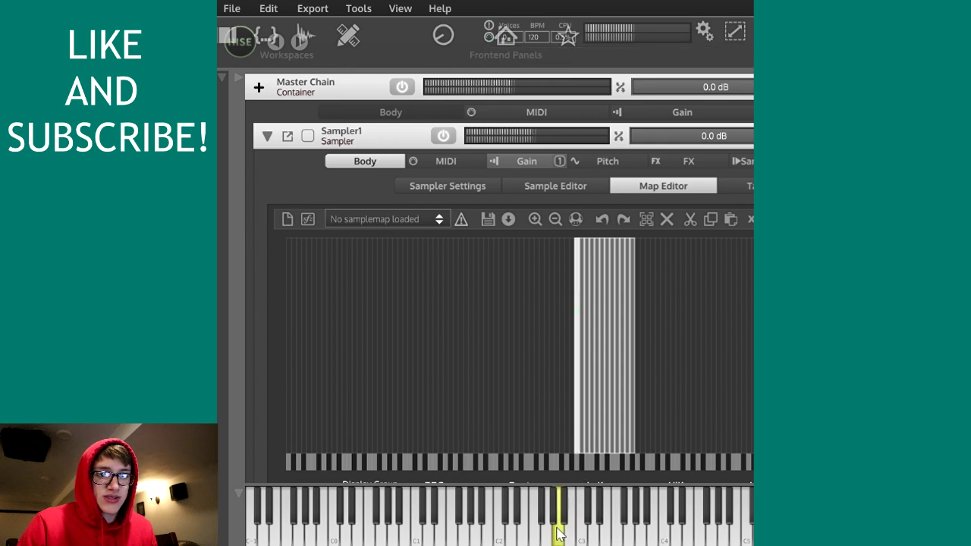
{"action": "left_click", "coordinate": [637, 526]}
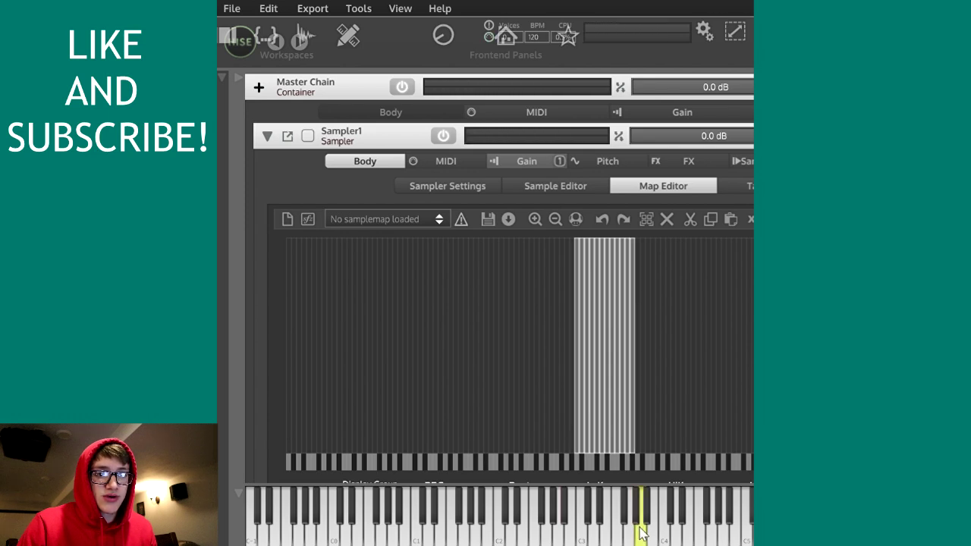
{"action": "left_click", "coordinate": [584, 524]}
{"action": "left_click", "coordinate": [570, 523]}
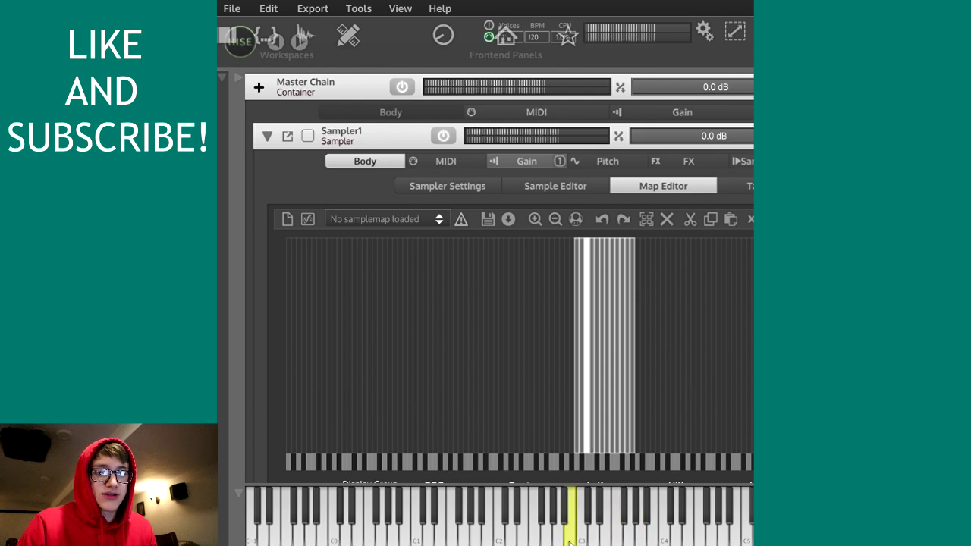
Play the mapped keys in ascending order from A2 to G#3, and test the unmapped A3 above them.
{"action": "left_click", "coordinate": [559, 531]}
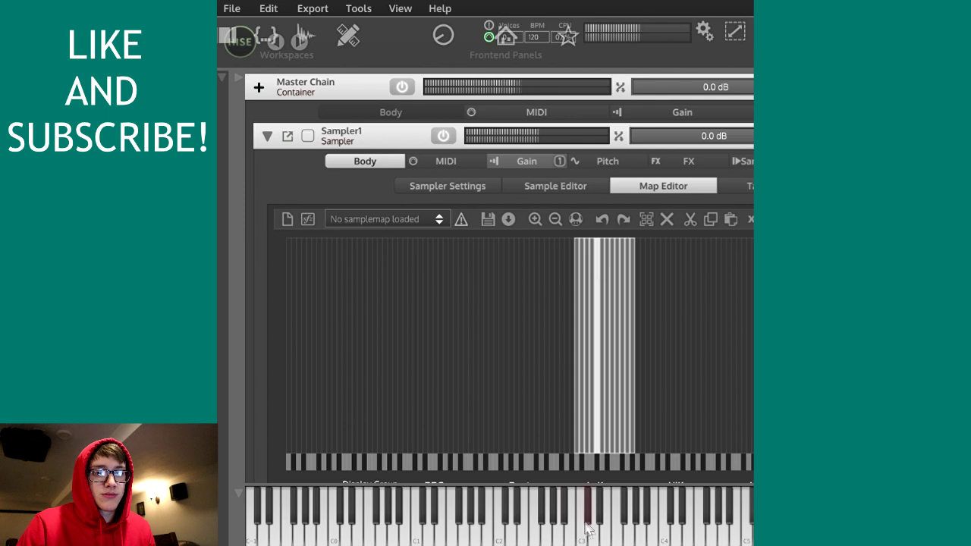
{"action": "left_click", "coordinate": [602, 533]}
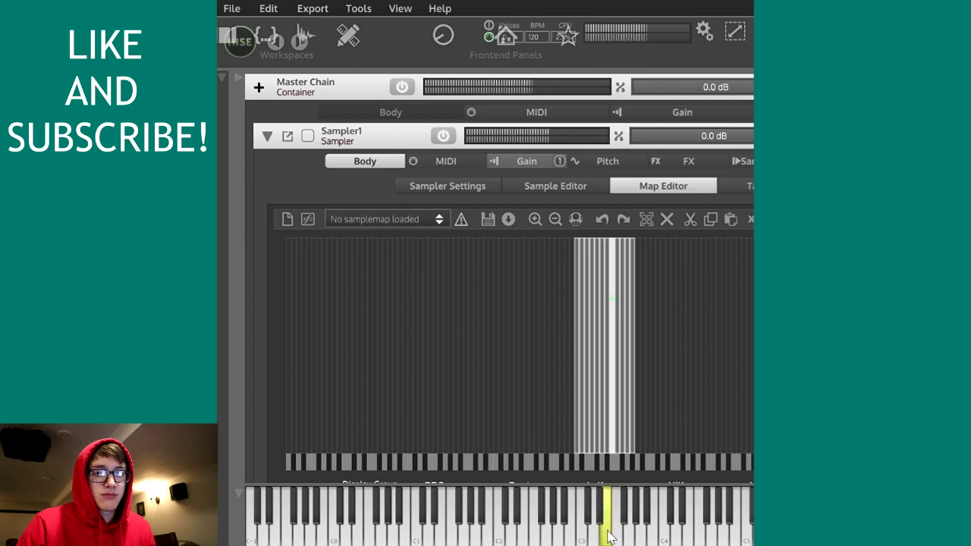
{"action": "left_click", "coordinate": [621, 529]}
{"action": "left_click", "coordinate": [628, 522]}
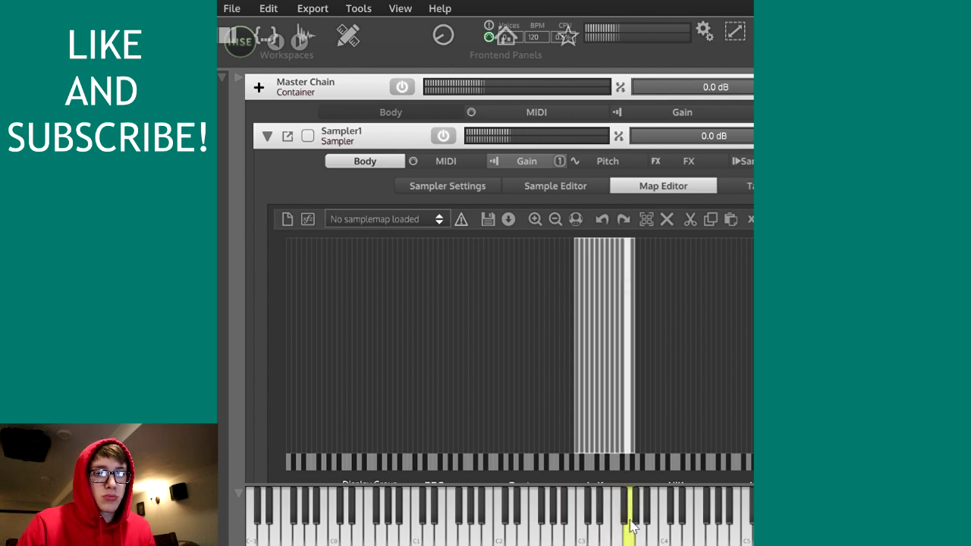
{"action": "left_click", "coordinate": [636, 525]}
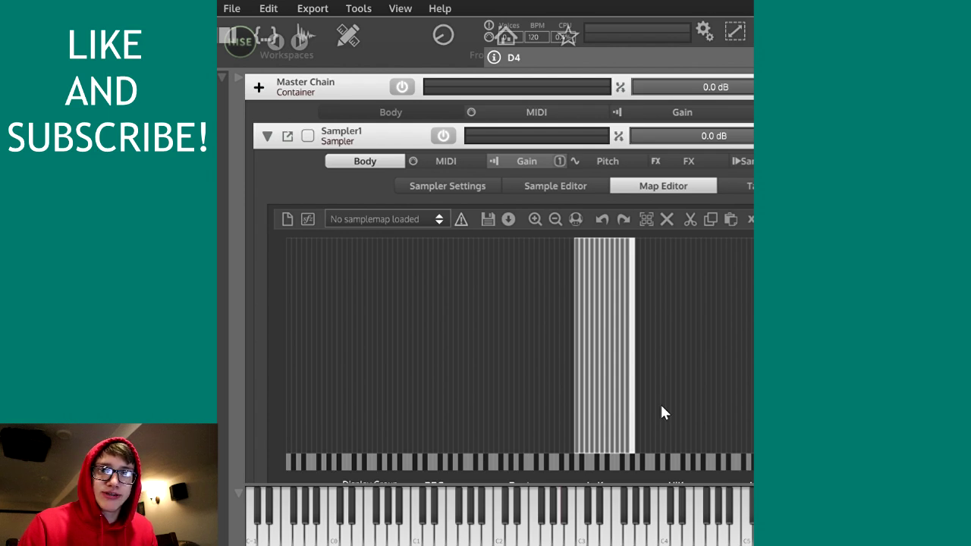
{"action": "left_click", "coordinate": [628, 507]}
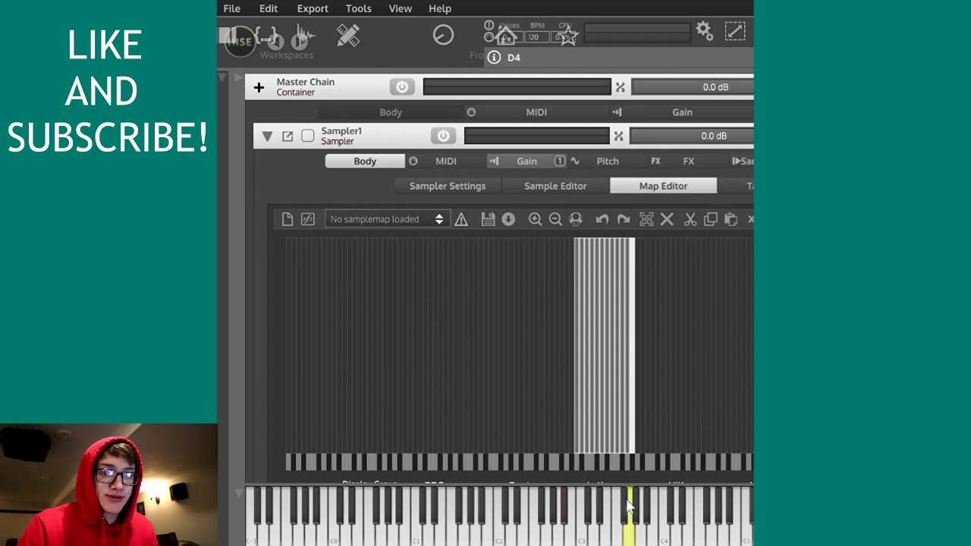
{"action": "left_click", "coordinate": [643, 541]}
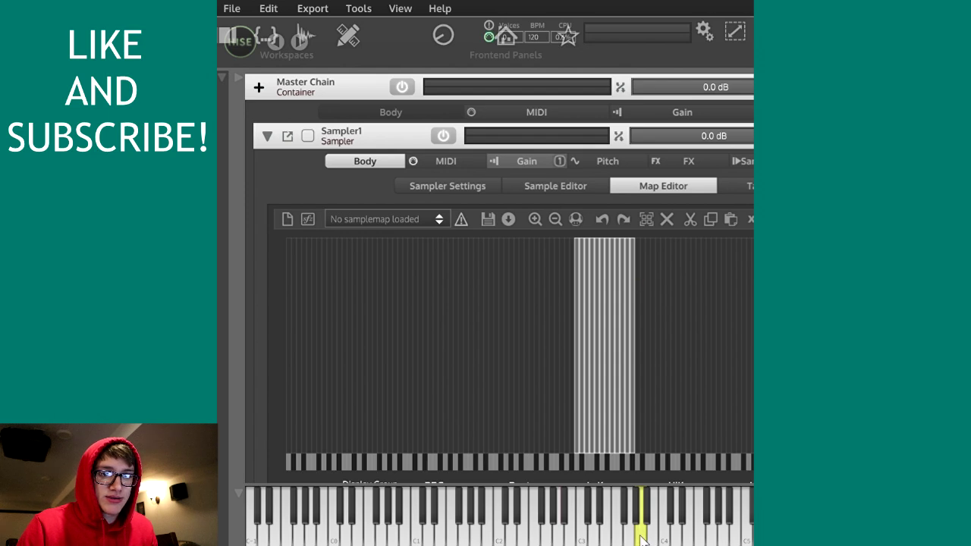